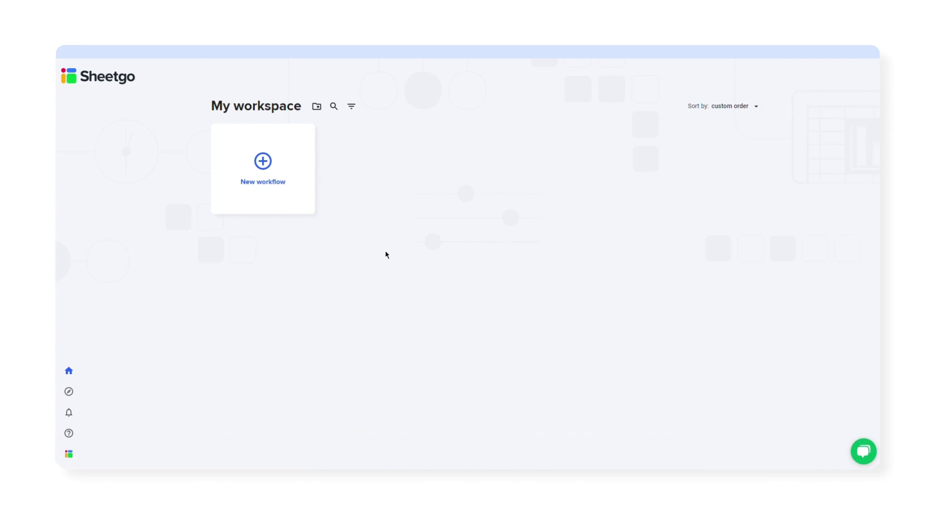
Create a new workflow named "Company OKRs".
click(291, 165)
click(223, 73)
text(Company OKRs)
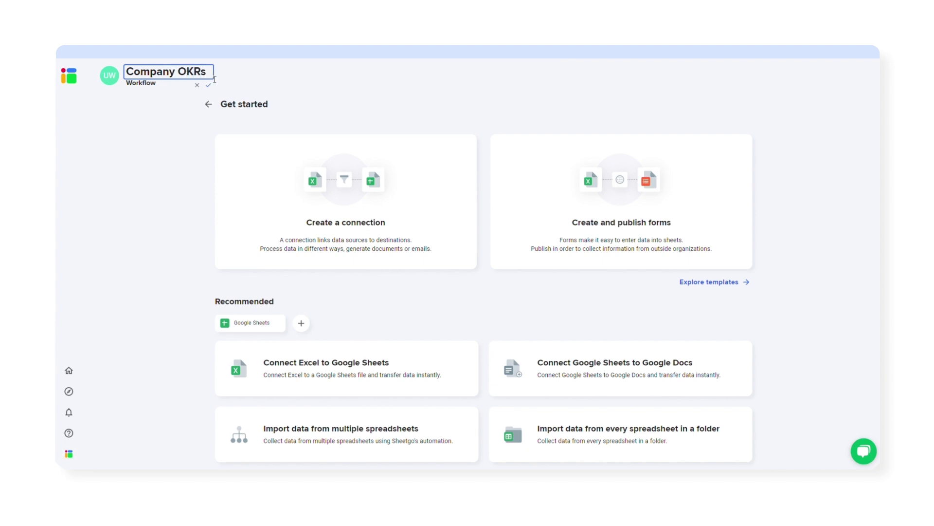
key(Return)
Start a new connection in the workflow and name it "OKRs".
click(339, 184)
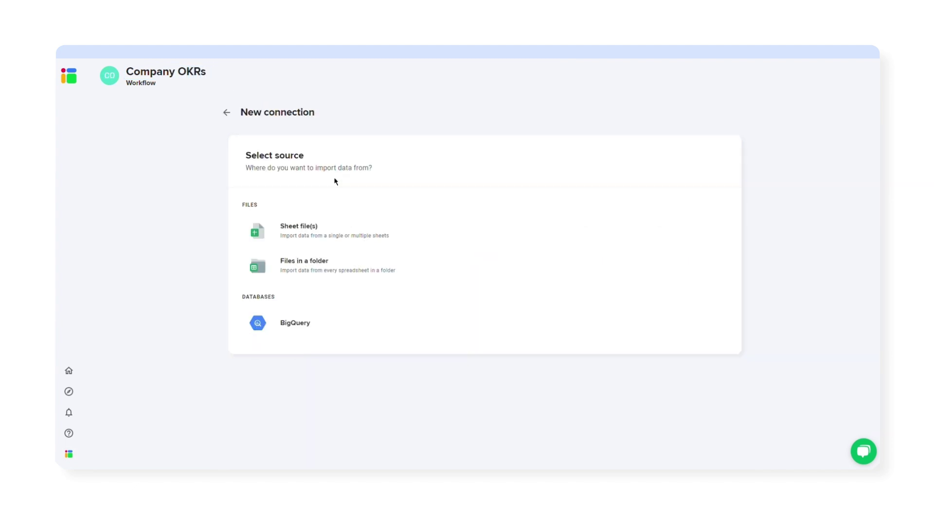
click(298, 118)
key(ctrl+a)
text(OKRs)
key(Return)
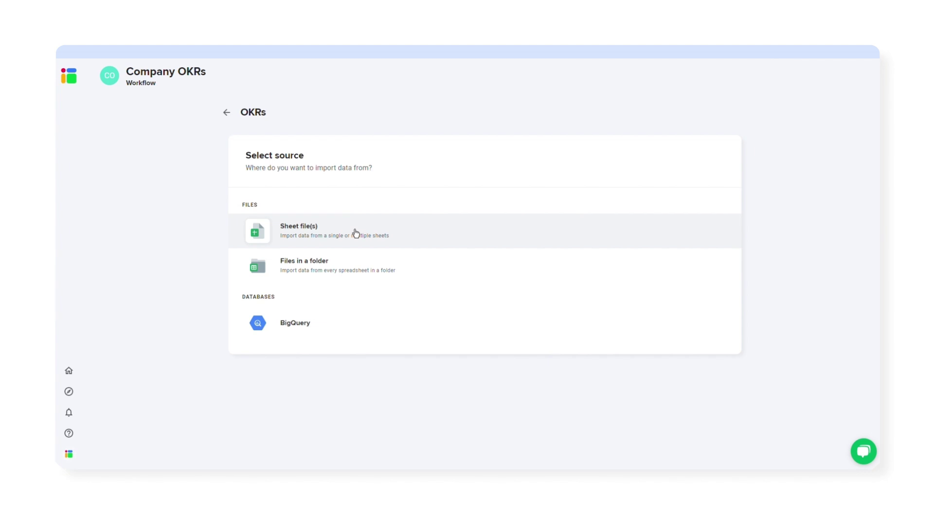
Use the Google Drive folder "Files" as the connection's source, importing data from every file when the connection is updated.
click(359, 263)
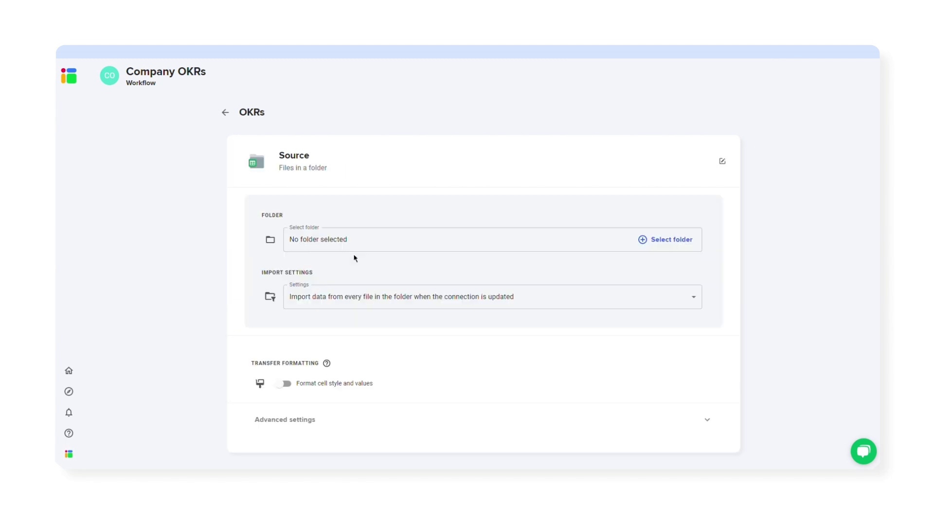
click(645, 243)
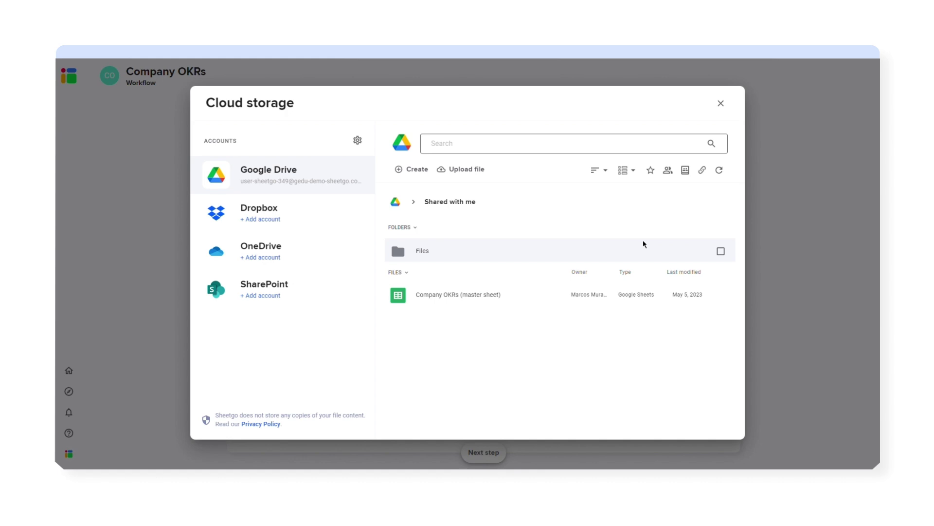
click(721, 251)
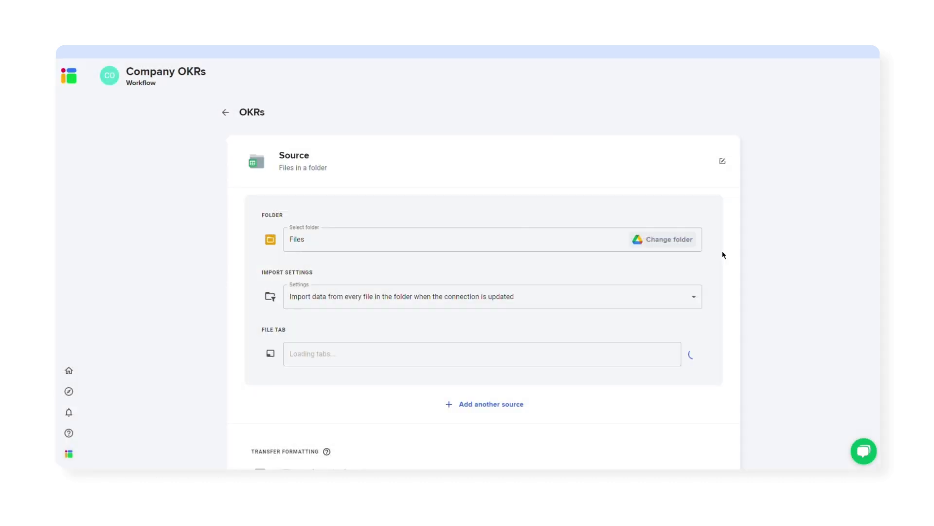
click(691, 298)
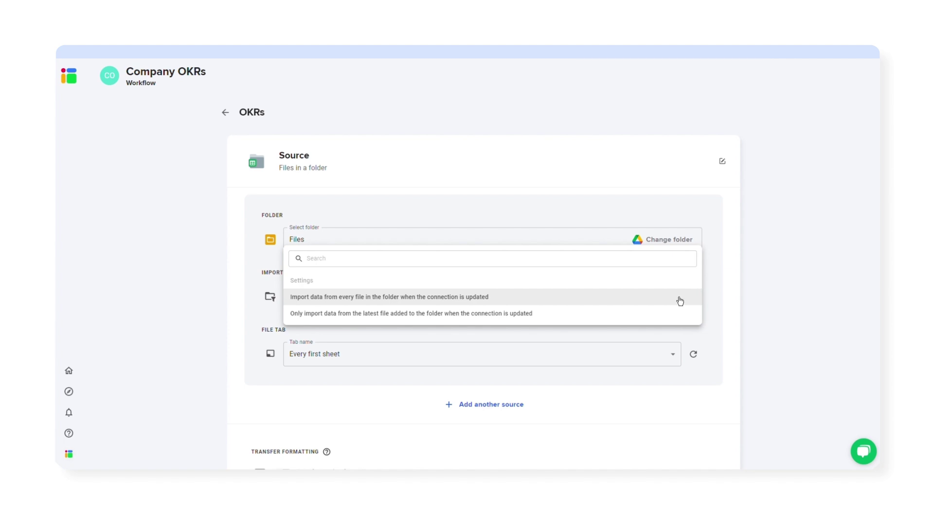
click(681, 297)
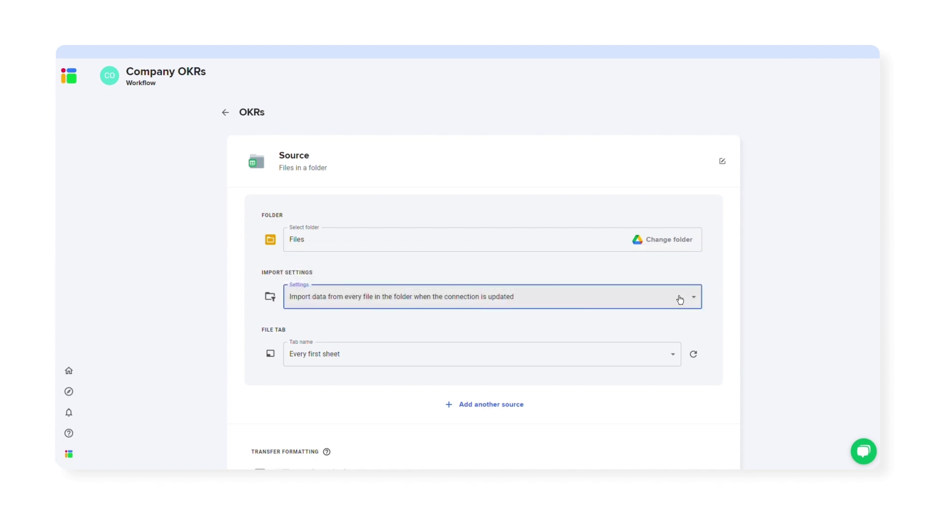
Set the source's file tab to Team Objectives and proceed to the data processor selection.
click(676, 359)
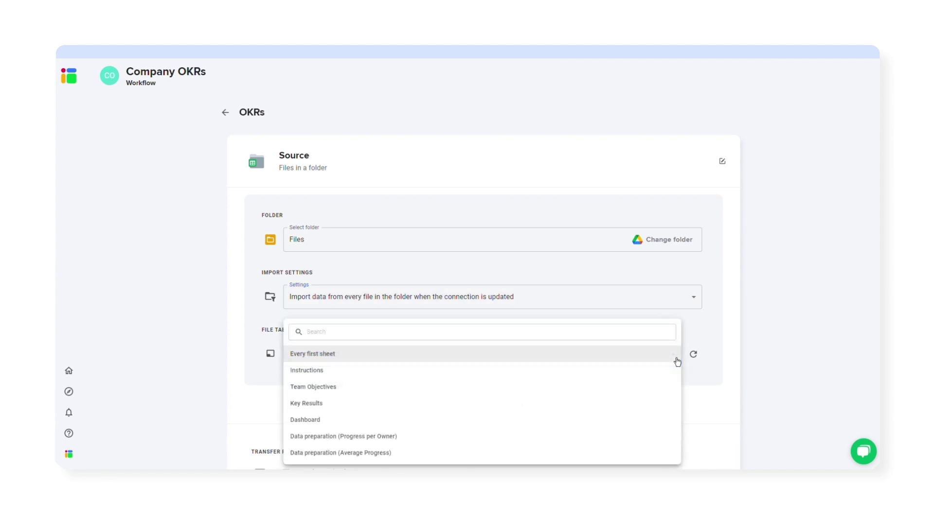
click(667, 387)
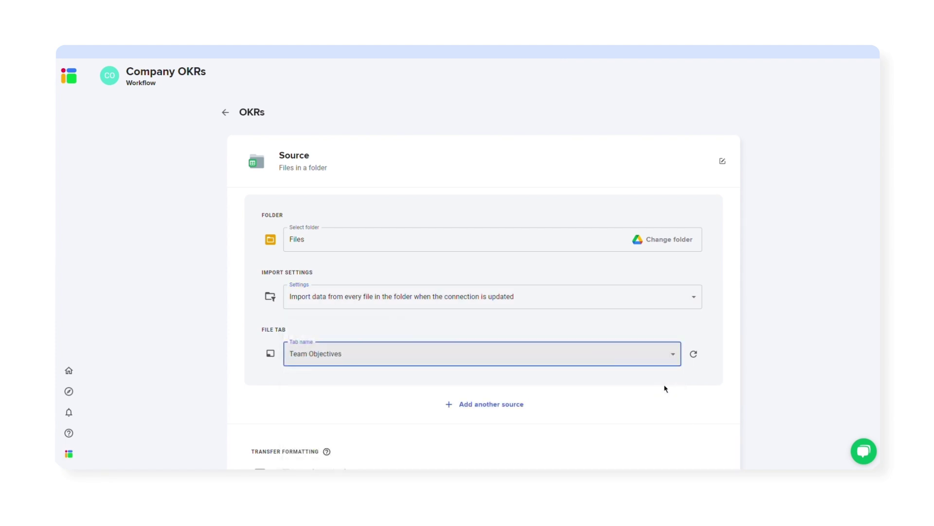
scroll(665, 387, down, 3)
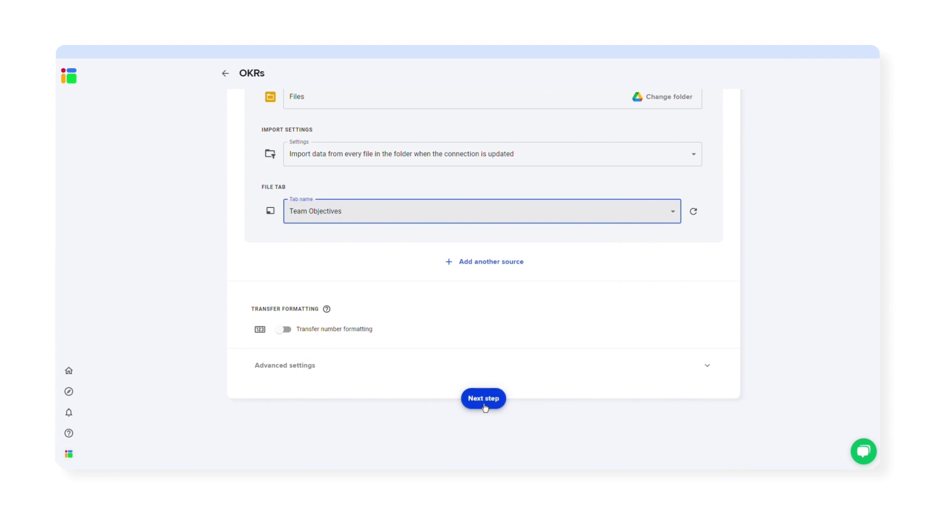
click(484, 403)
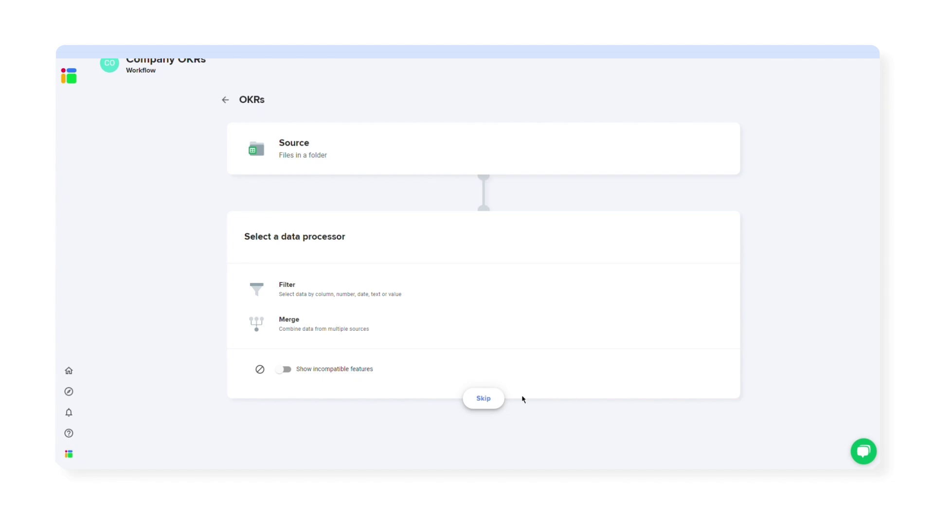
Process the source data with Merge, using the first row as the header, and proceed to the destination.
click(518, 326)
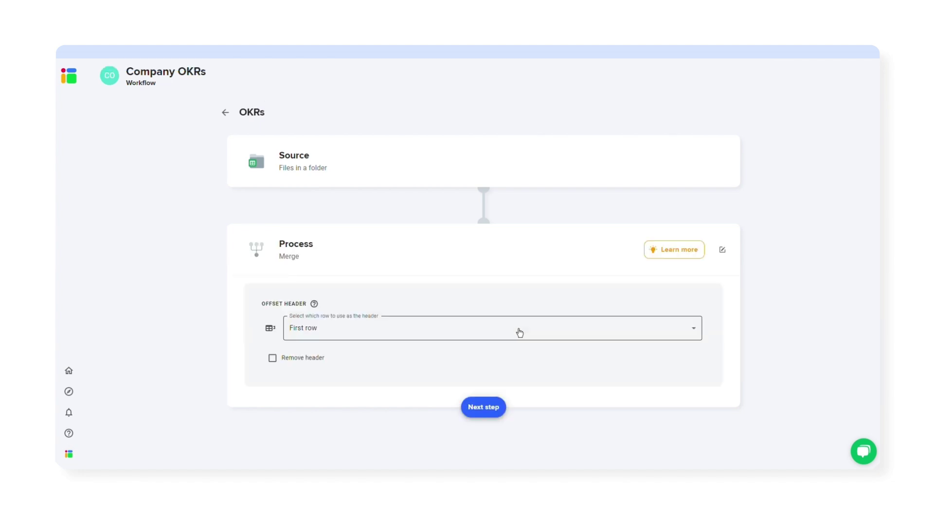
click(680, 333)
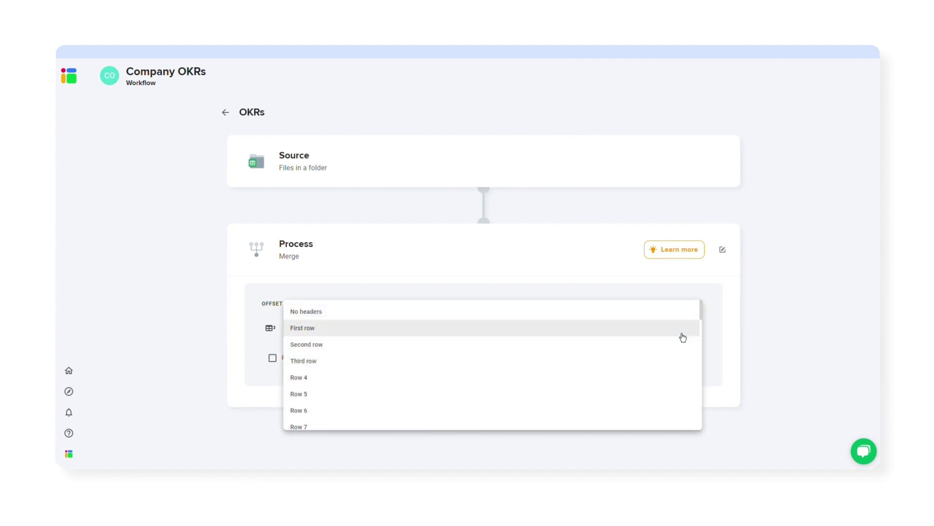
click(324, 340)
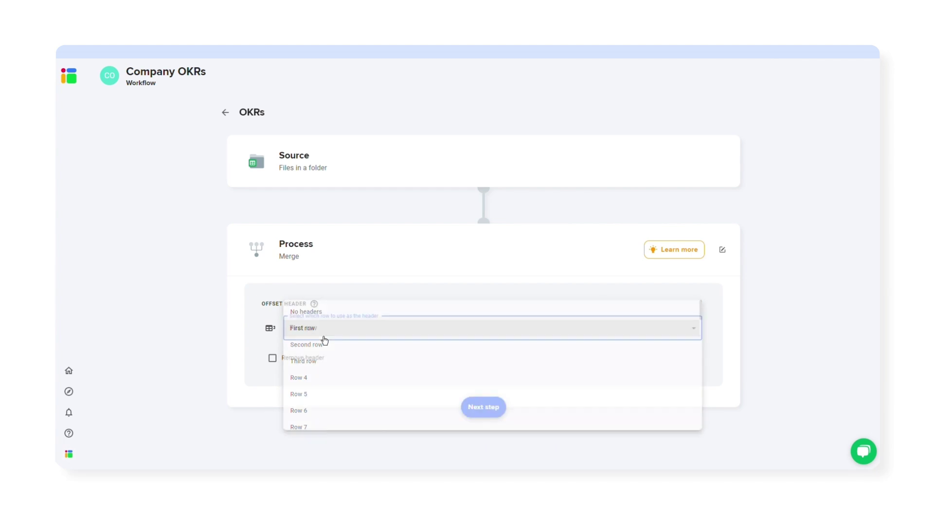
click(499, 416)
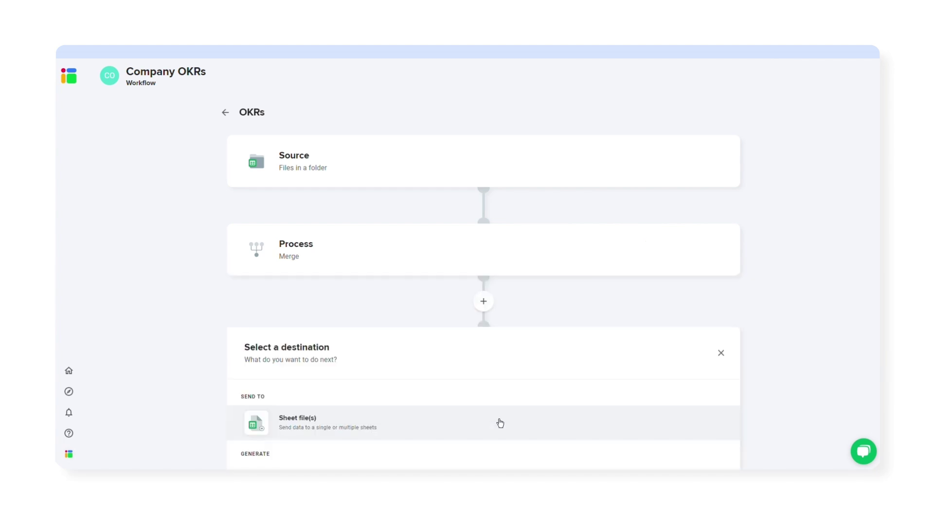
Send the merged data to a new Google Sheets file named "Team OKRs".
scroll(500, 423, down, 3)
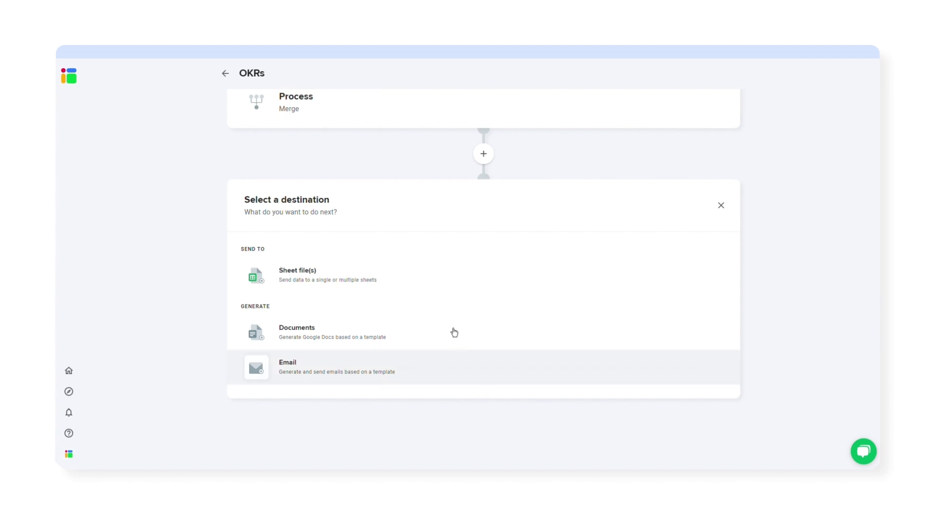
click(433, 282)
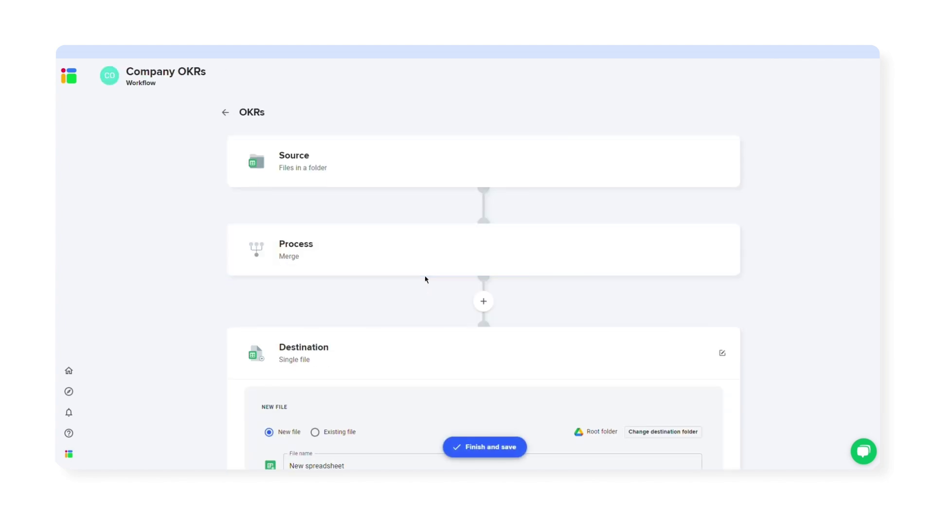
scroll(430, 282, down, 8)
scroll(431, 282, up, 2)
scroll(430, 283, up, 1)
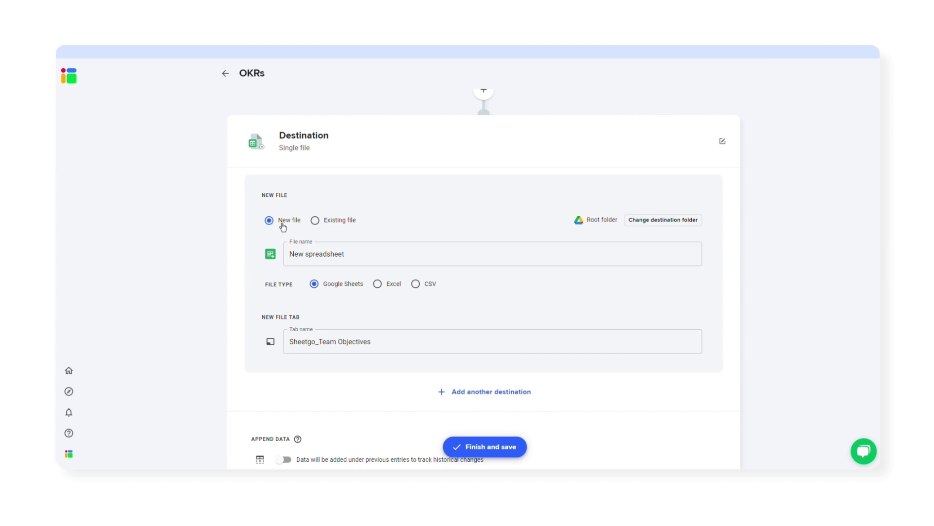
click(361, 257)
key(ctrl+a)
text(Team OKRs)
click(358, 298)
Name the destination file's tab "Team objectives" and save the finished connection.
click(389, 346)
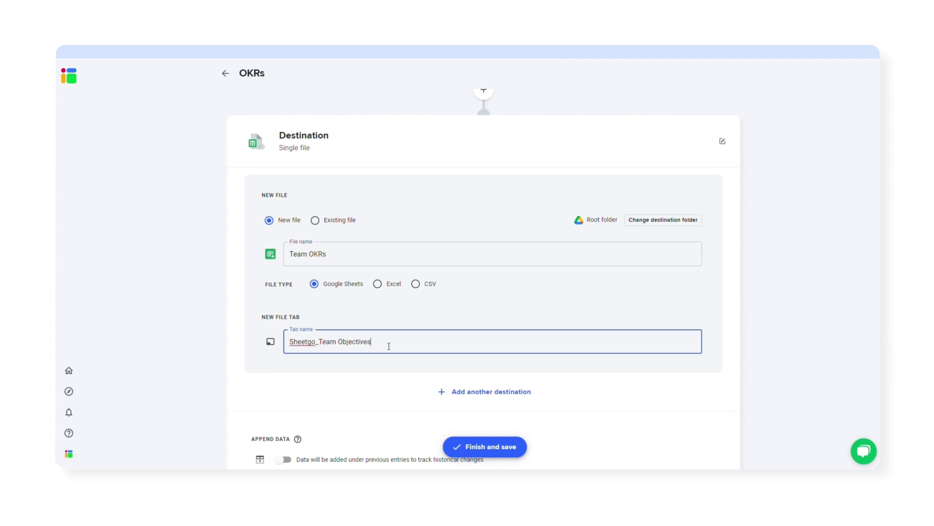
key(ctrl+shift+Left)
key(ctrl+shift+Left)
key(BackSpace)
text(Team objectives)
click(471, 445)
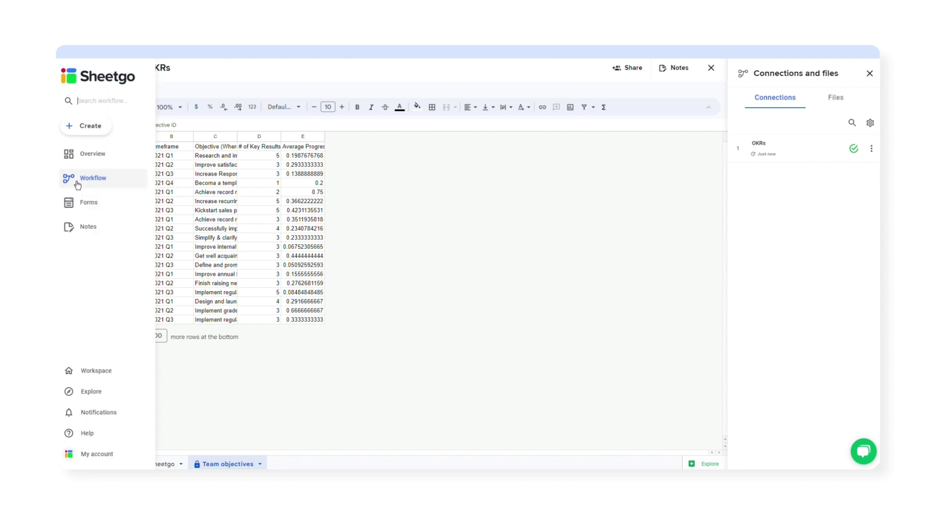
Automate the workflow to run on a schedule once a day between 3:00 and 4:00 PM and save the trigger.
click(76, 182)
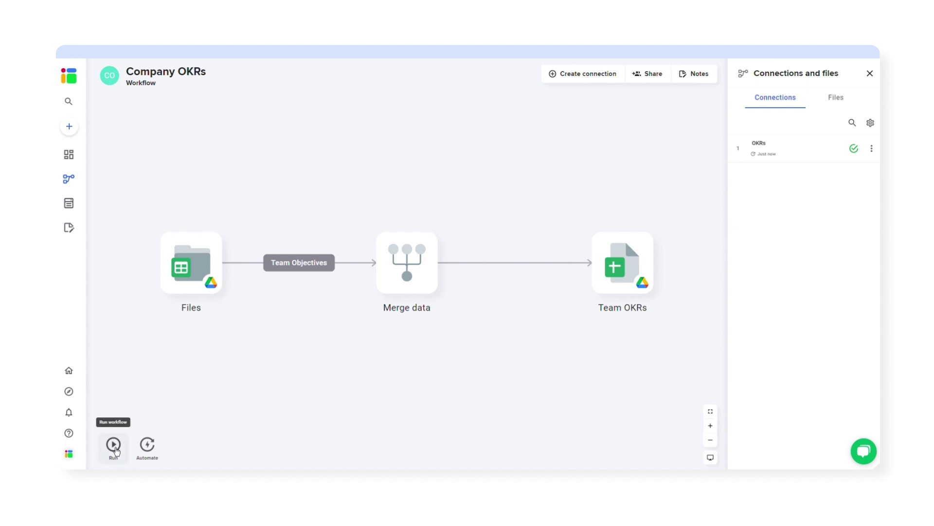
click(156, 455)
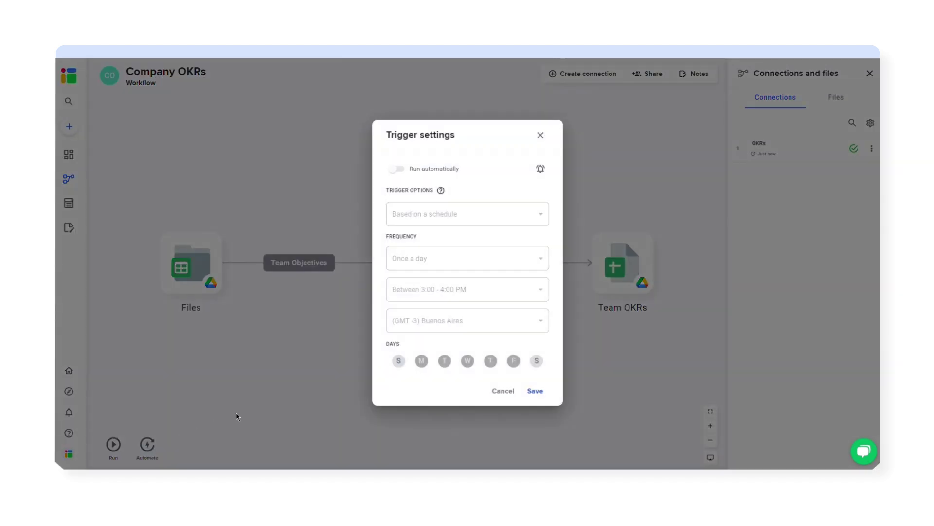
click(446, 174)
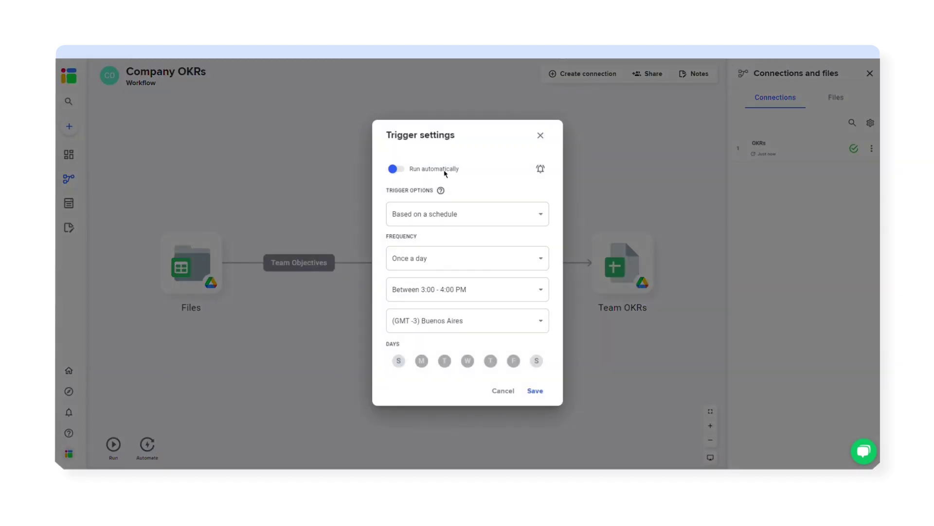
click(535, 403)
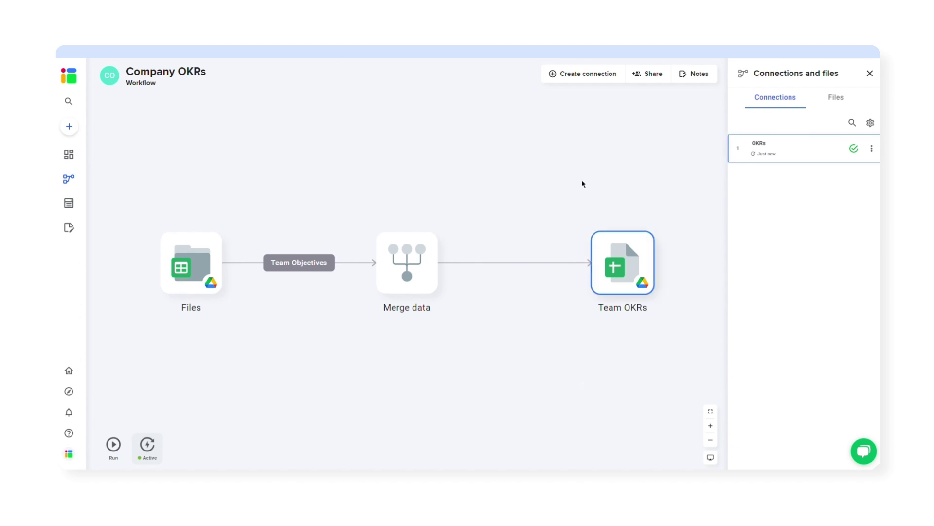
Create a second connection named "Key results" with files in a folder as its source type.
click(581, 74)
click(242, 113)
text(Key results)
click(283, 262)
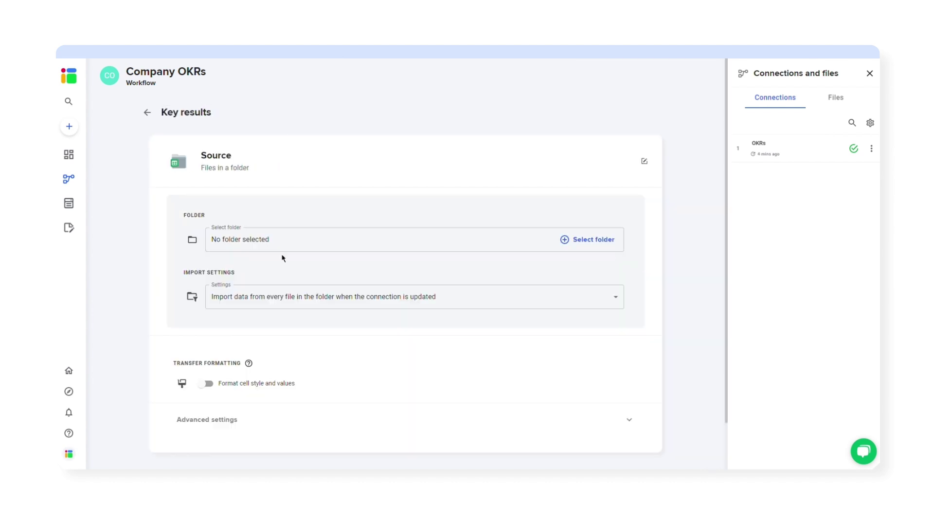
Select the "Files" folder and its Key Results tab as the source of the Key results connection.
click(586, 238)
double_click(629, 225)
click(710, 415)
click(239, 354)
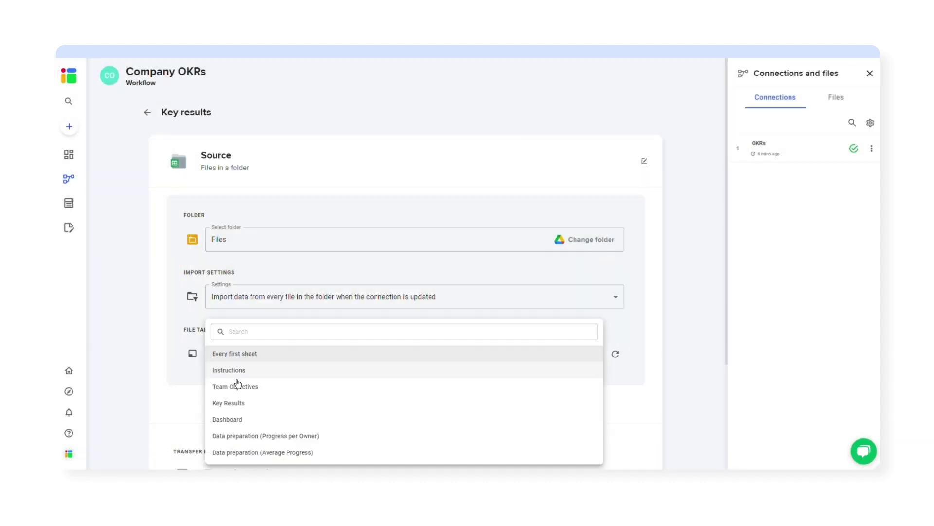
click(234, 402)
scroll(399, 389, down, 3)
click(407, 403)
Merge the Key Results data and choose sheet files as the destination type.
click(365, 326)
click(405, 404)
scroll(389, 312, down, 3)
click(384, 293)
Send the data to the existing Team OKRs file in a tab named "Key Results" and save the connection.
click(240, 242)
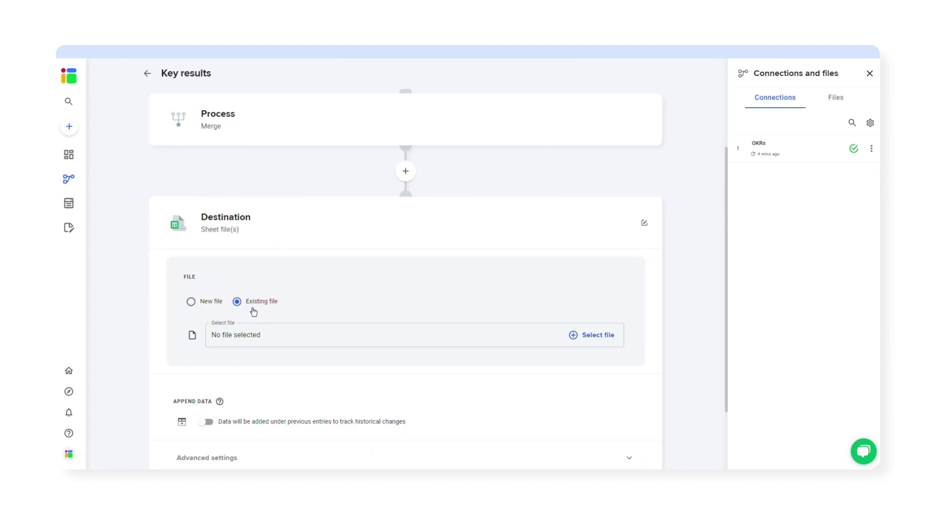
click(586, 333)
double_click(578, 296)
double_click(695, 246)
key(BackSpace)
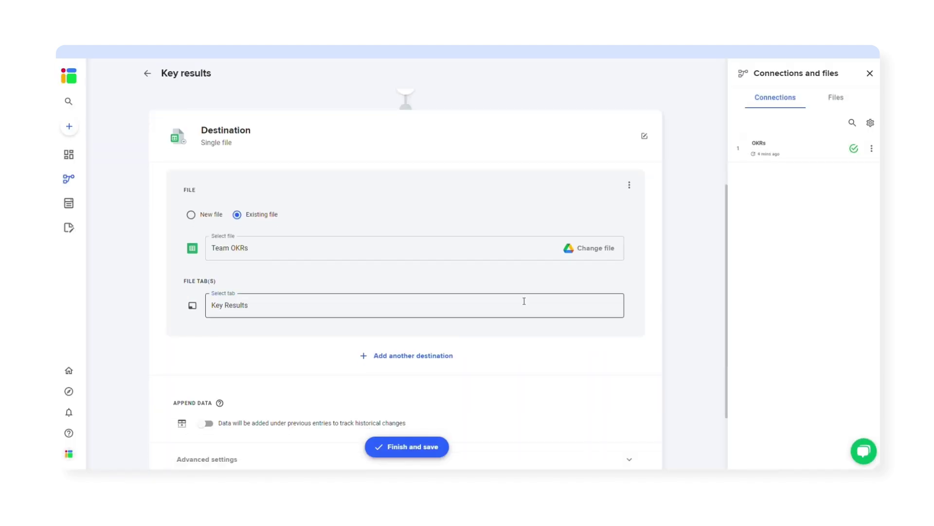
click(390, 446)
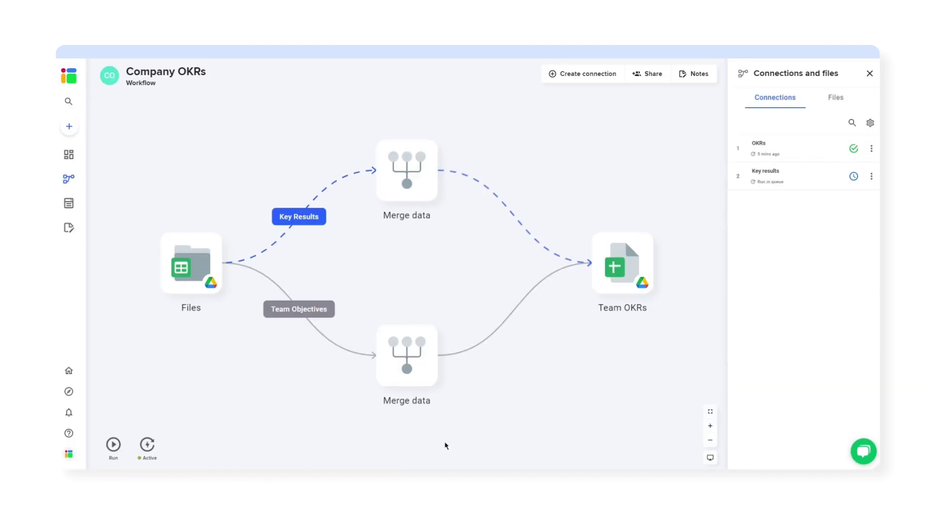
Open the Team OKRs spreadsheet from the workflow and examine its Key Results and Team objectives sheets.
click(617, 295)
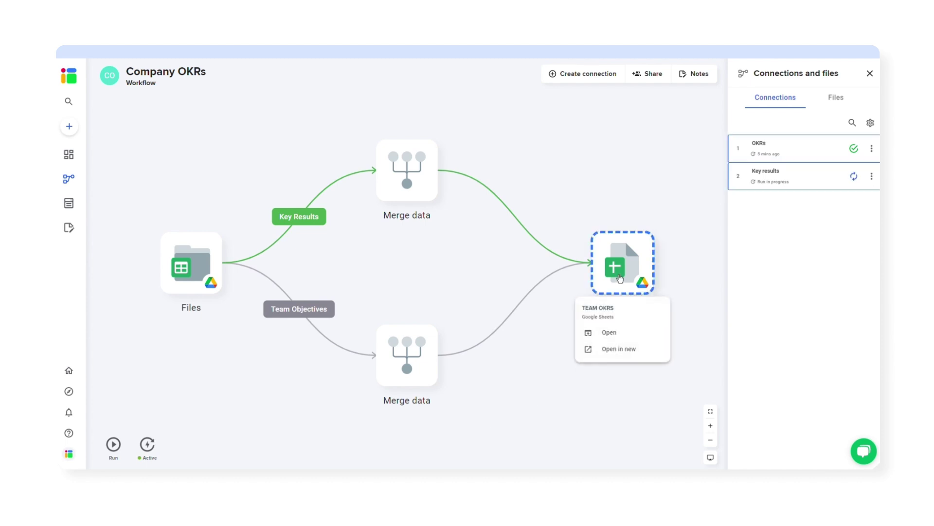
click(616, 333)
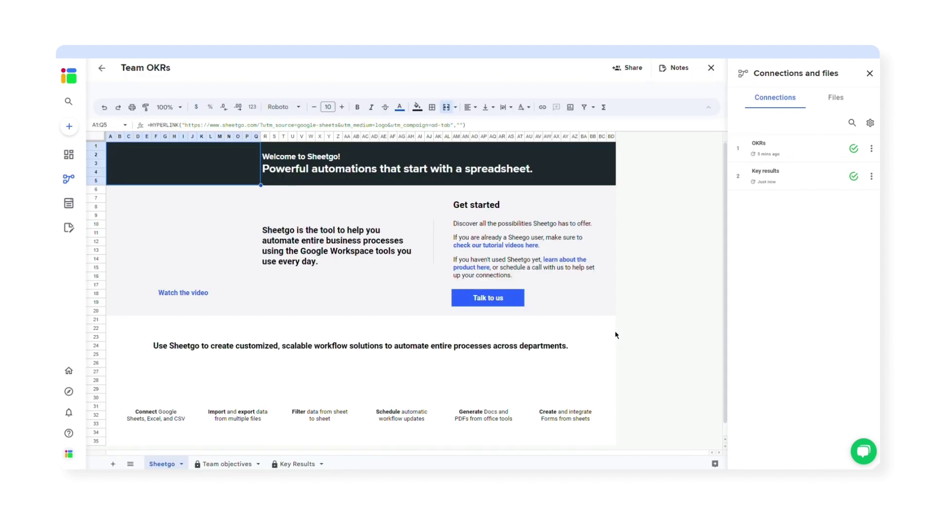
click(305, 465)
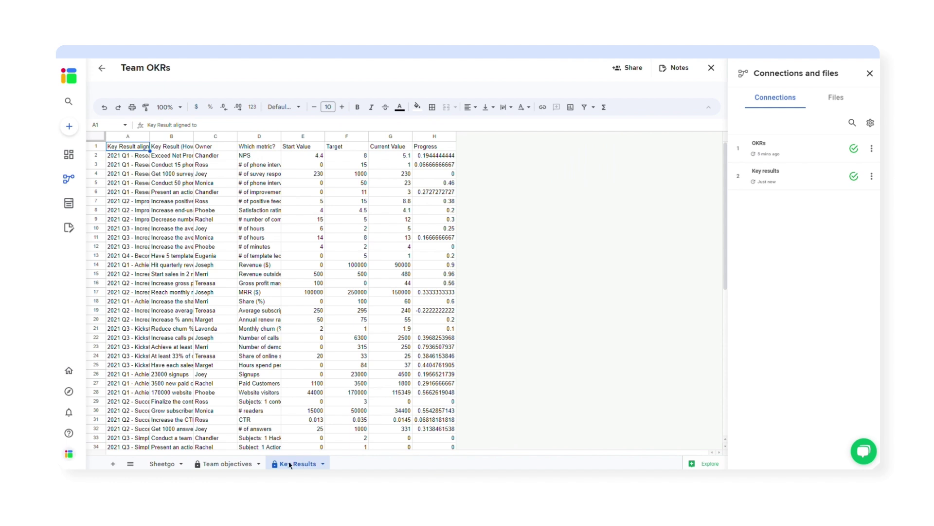
click(234, 465)
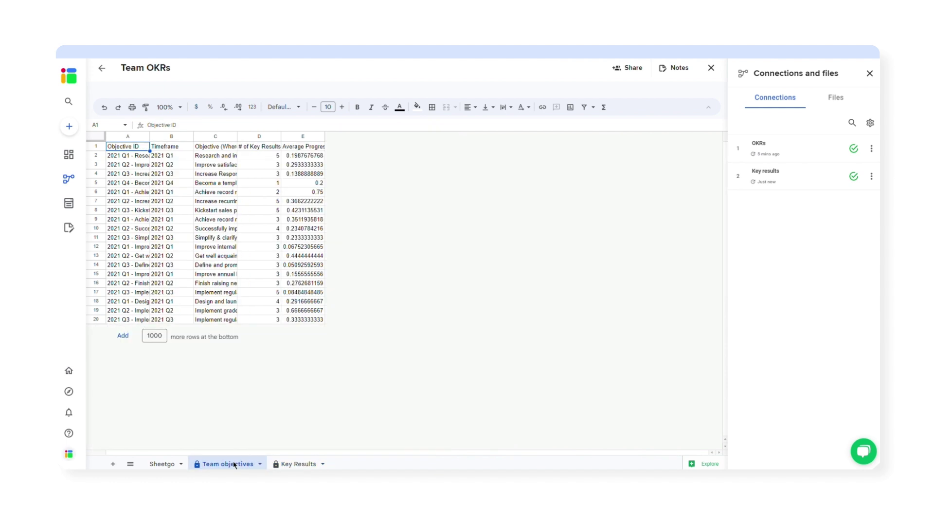